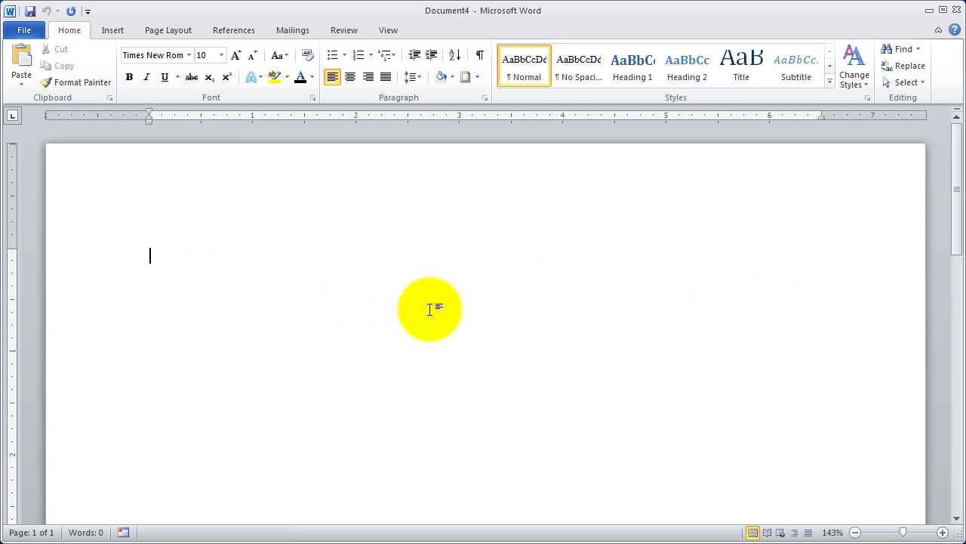
Step: Insert a 5-column by 4-row table from the Insert tab's Table grid
{"action": "left_click", "coordinate": [113, 29]}
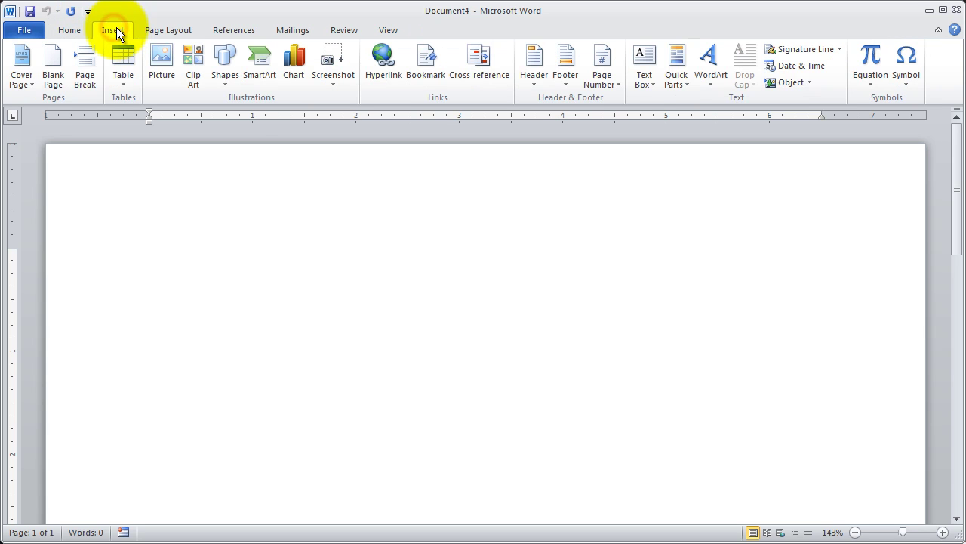
{"action": "left_click", "coordinate": [124, 83]}
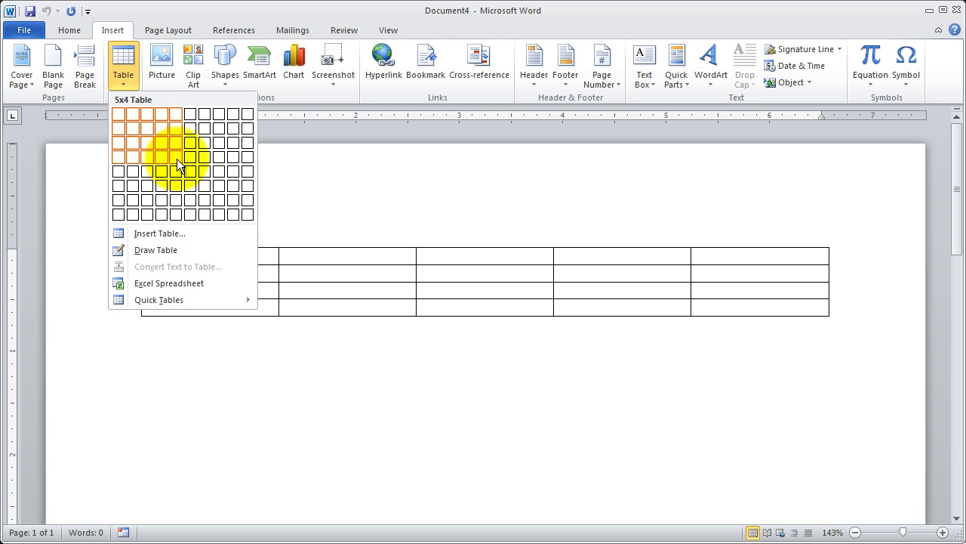
{"action": "left_click", "coordinate": [177, 158]}
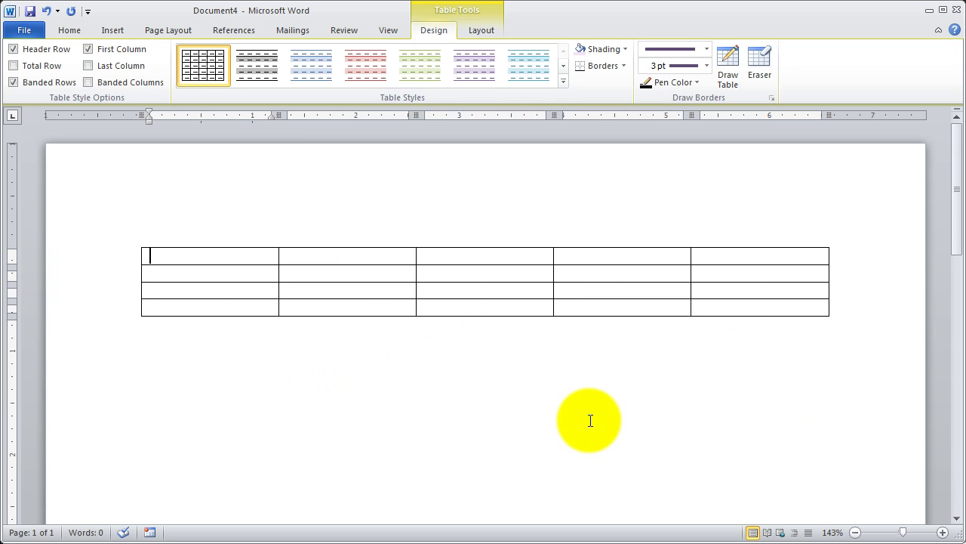
Step: Type the header row: Name, Jan, Feb, Mar, Total
{"action": "type", "text": "Name"}
{"action": "key", "text": "Tab"}
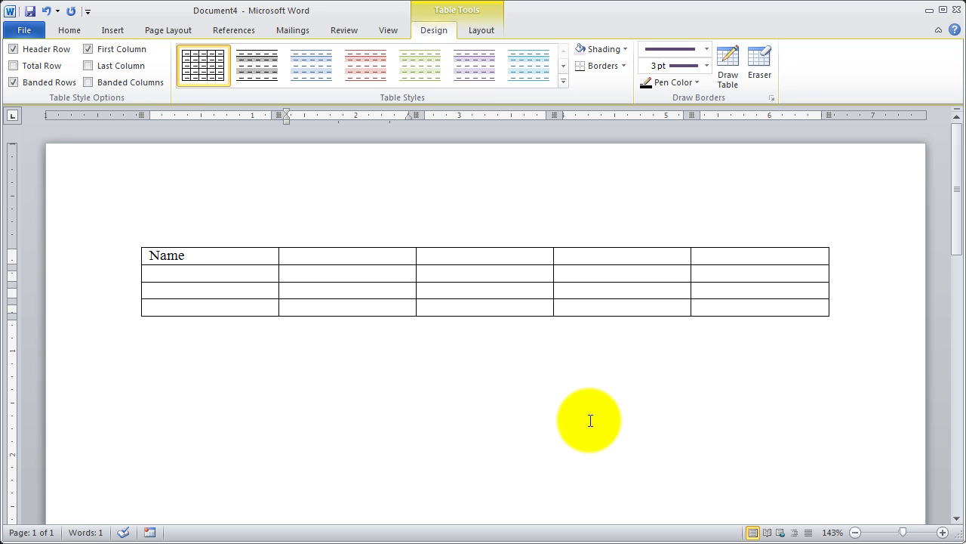
{"action": "type", "text": "Janm"}
{"action": "key", "text": "BackSpace"}
{"action": "key", "text": "BackSpace"}
{"action": "type", "text": "n"}
{"action": "key", "text": "Tab"}
{"action": "type", "text": "Feb"}
{"action": "key", "text": "Tab"}
{"action": "type", "text": "mar"}
{"action": "key", "text": "BackSpace"}
{"action": "key", "text": "BackSpace"}
{"action": "key", "text": "BackSpace"}
{"action": "type", "text": "Mar"}
{"action": "key", "text": "Tab"}
{"action": "type", "text": "Total"}
{"action": "key", "text": "Tab"}
Step: Enter the names John, Mary and Peter down the first column
{"action": "type", "text": "John"}
{"action": "key", "text": "Down"}
{"action": "type", "text": "Mary"}
{"action": "key", "text": "Down"}
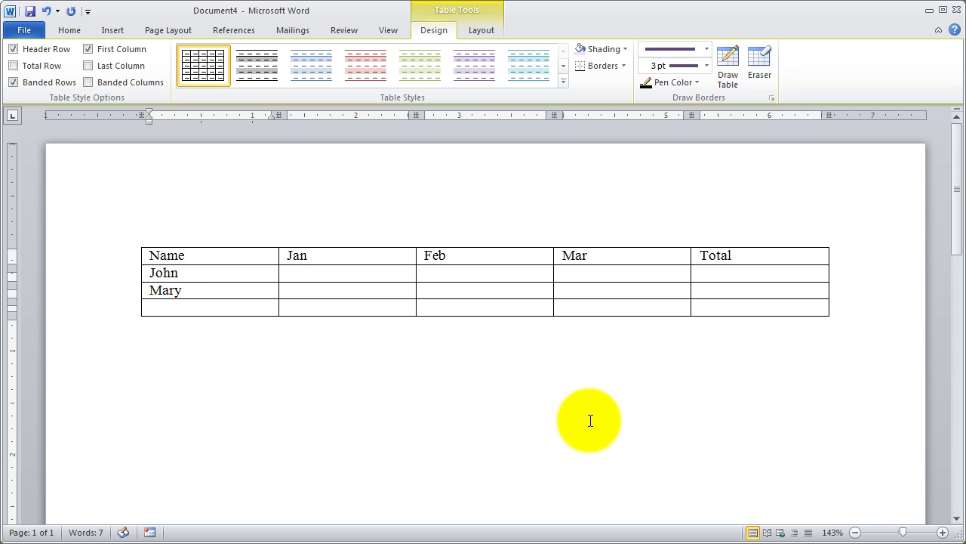
{"action": "type", "text": "Peter"}
Step: Enter the Jan figures 234, 543 and 567 for John, Mary and Peter
{"action": "key", "text": "Tab"}
{"action": "key", "text": "Up"}
{"action": "type", "text": "234"}
{"action": "key", "text": "Down"}
{"action": "type", "text": "543"}
{"action": "key", "text": "Down"}
{"action": "type", "text": "567"}
Step: Enter the Feb figures, starting with 345 for John
{"action": "key", "text": "Up"}
{"action": "key", "text": "Tab"}
{"action": "key", "text": "Tab"}
{"action": "key", "text": "Up"}
{"action": "key", "text": "Left"}
{"action": "key", "text": "Left"}
{"action": "key", "text": "Right"}
{"action": "type", "text": "345"}
{"action": "key", "text": "Down"}
{"action": "type", "text": "345"}
{"action": "type", "text": "756"}
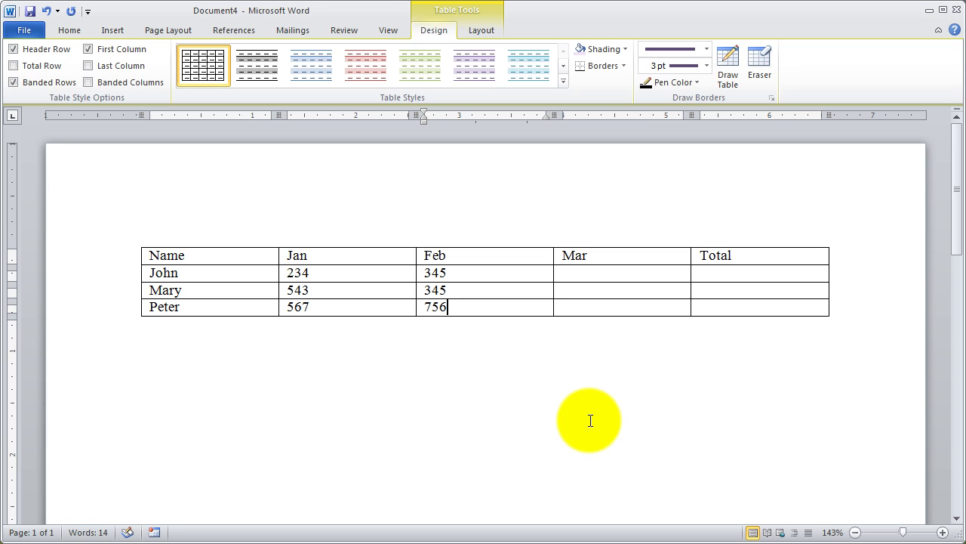
Step: Enter the Mar figures 845, 567 and 876 for John, Mary and Peter
{"action": "key", "text": "Up"}
{"action": "key", "text": "Up"}
{"action": "key", "text": "Right"}
{"action": "key", "text": "Right"}
{"action": "key", "text": "Left"}
{"action": "type", "text": "8455"}
{"action": "key", "text": "BackSpace"}
{"action": "key", "text": "Down"}
{"action": "type", "text": "567"}
{"action": "key", "text": "Down"}
{"action": "type", "text": "8764"}
{"action": "key", "text": "BackSpace"}
{"action": "key", "text": "Tab"}
{"action": "key", "text": "Up"}
{"action": "key", "text": "Up"}
{"action": "key", "text": "Down"}
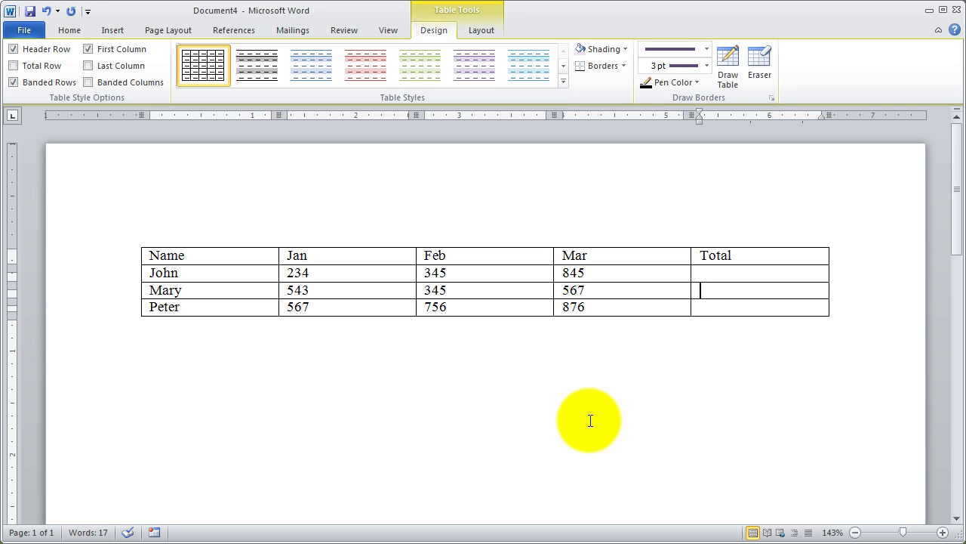
{"action": "key", "text": "Up"}
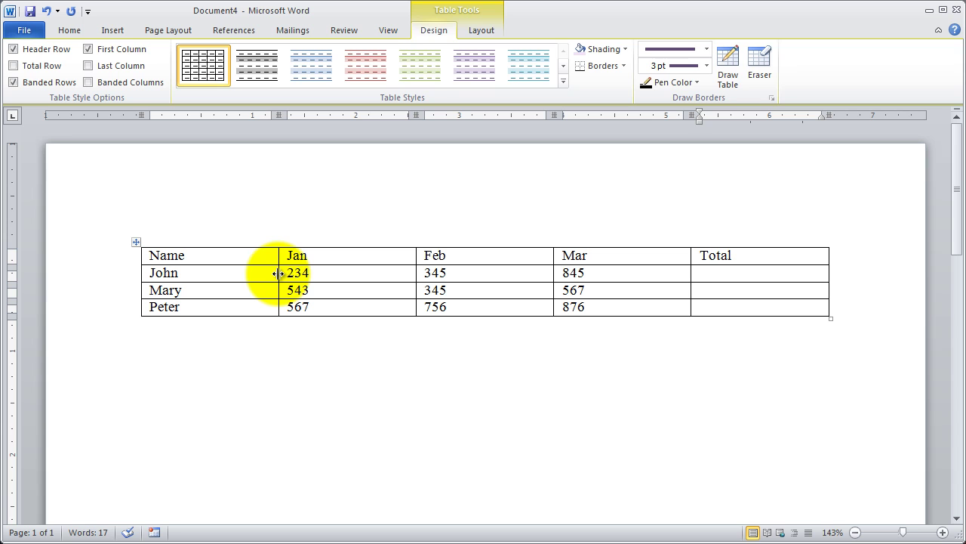
Step: Narrow the Name, Jan, Feb, Mar and Total columns so the table hugs its contents
{"action": "left_click_drag", "start_coordinate": [278, 273], "coordinate": [226, 276]}
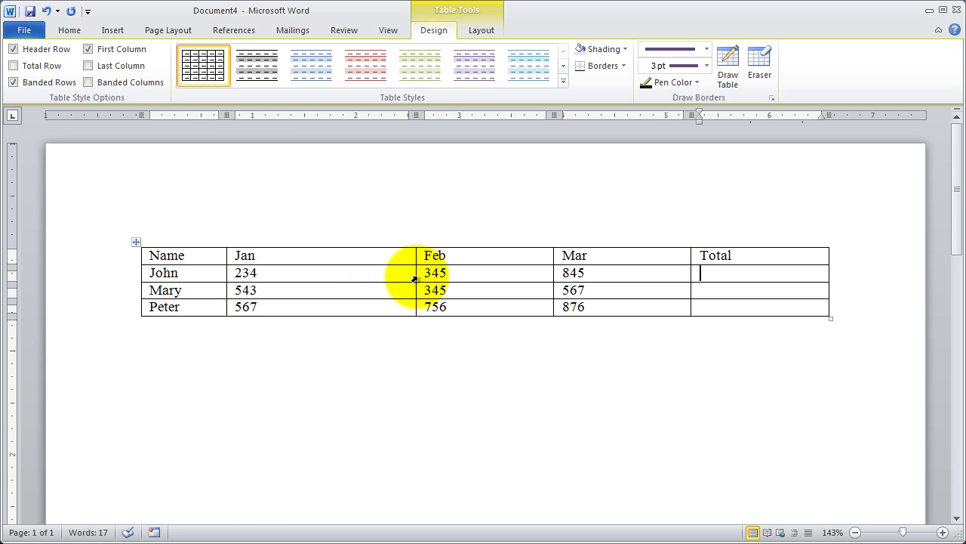
{"action": "left_click_drag", "start_coordinate": [416, 274], "coordinate": [292, 274]}
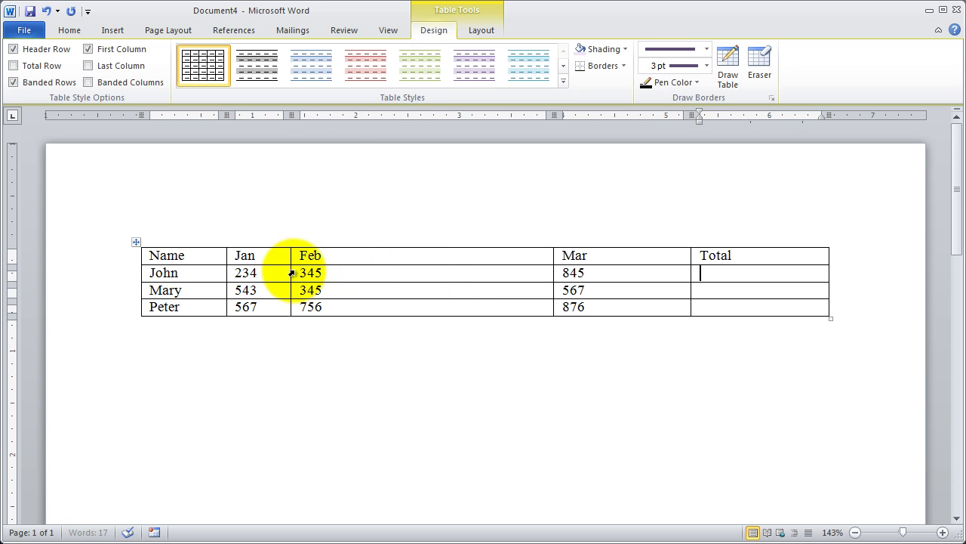
{"action": "left_click_drag", "start_coordinate": [555, 273], "coordinate": [349, 273]}
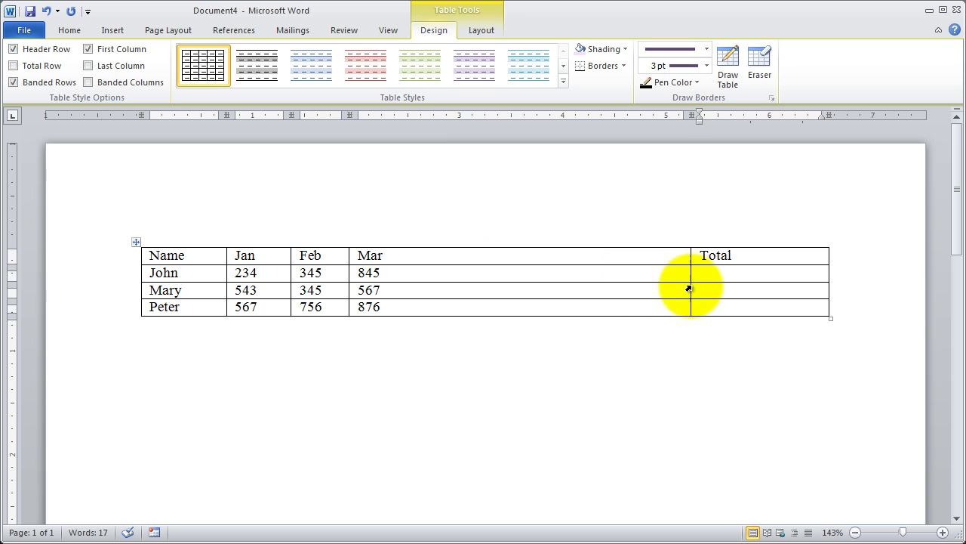
{"action": "left_click_drag", "start_coordinate": [690, 273], "coordinate": [402, 274]}
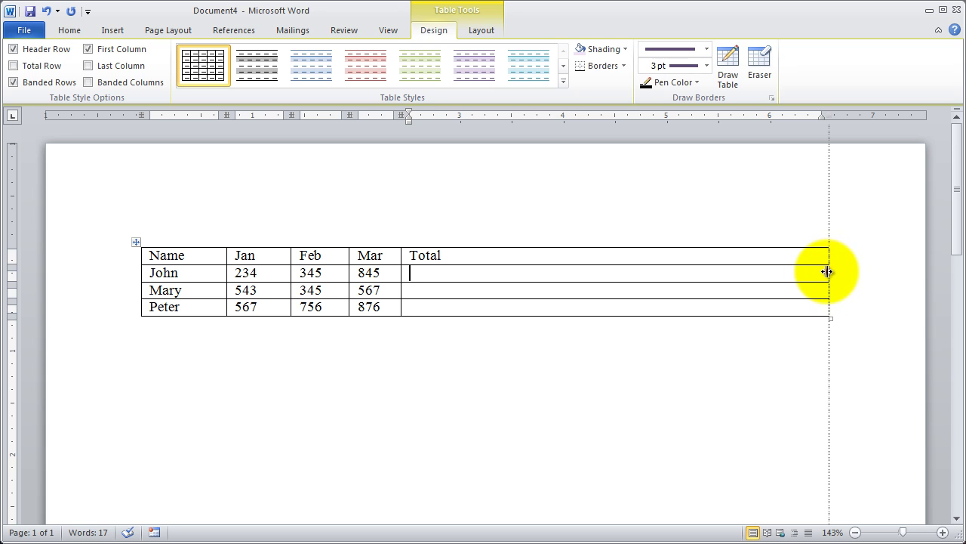
{"action": "left_click_drag", "start_coordinate": [827, 271], "coordinate": [459, 273]}
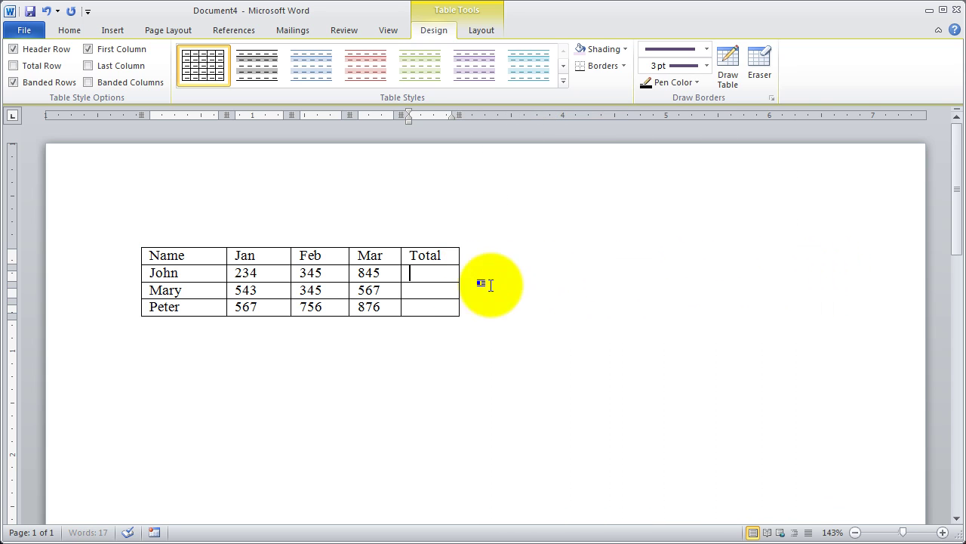
{"action": "left_click", "coordinate": [626, 369]}
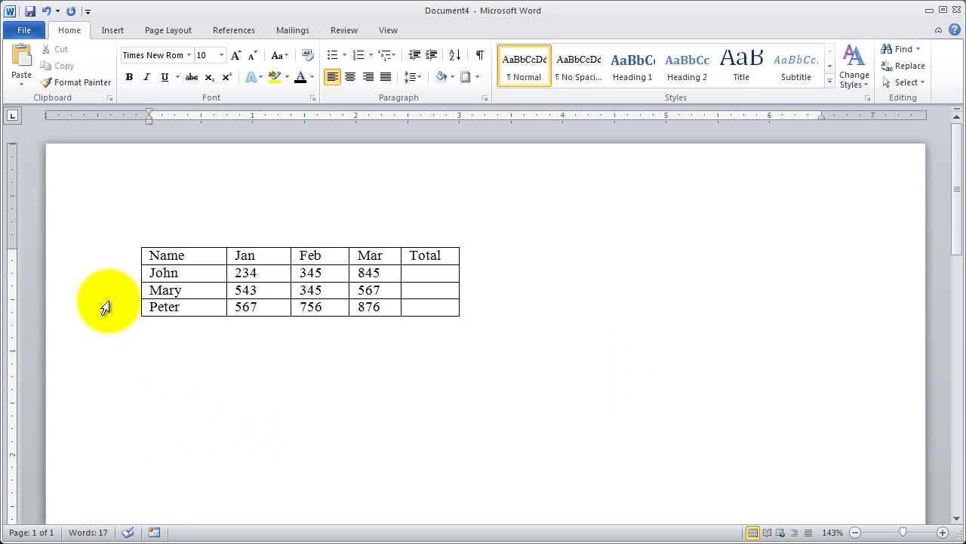
Step: Make the header row taller, then briefly select the Name and Jan columns
{"action": "left_click_drag", "start_coordinate": [204, 265], "coordinate": [207, 279]}
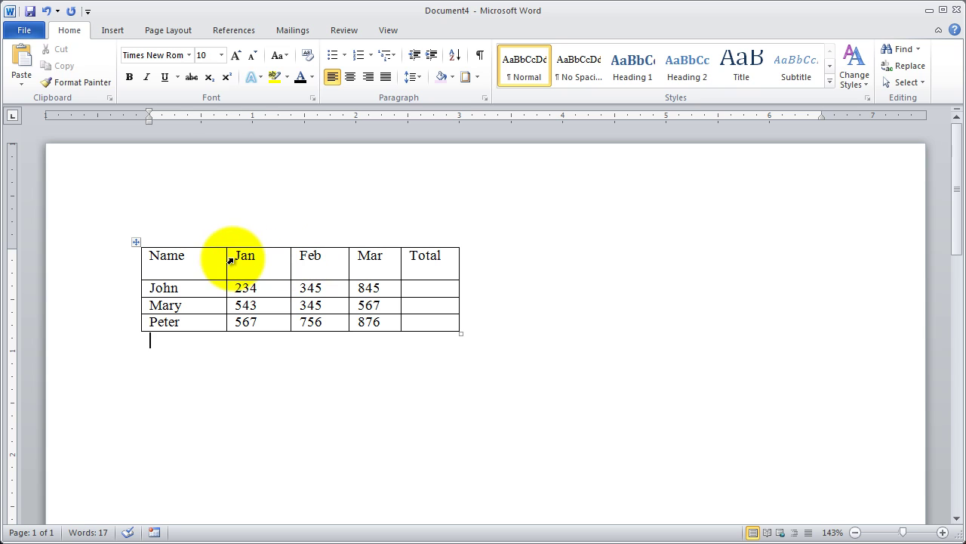
{"action": "left_click_drag", "start_coordinate": [190, 256], "coordinate": [185, 323]}
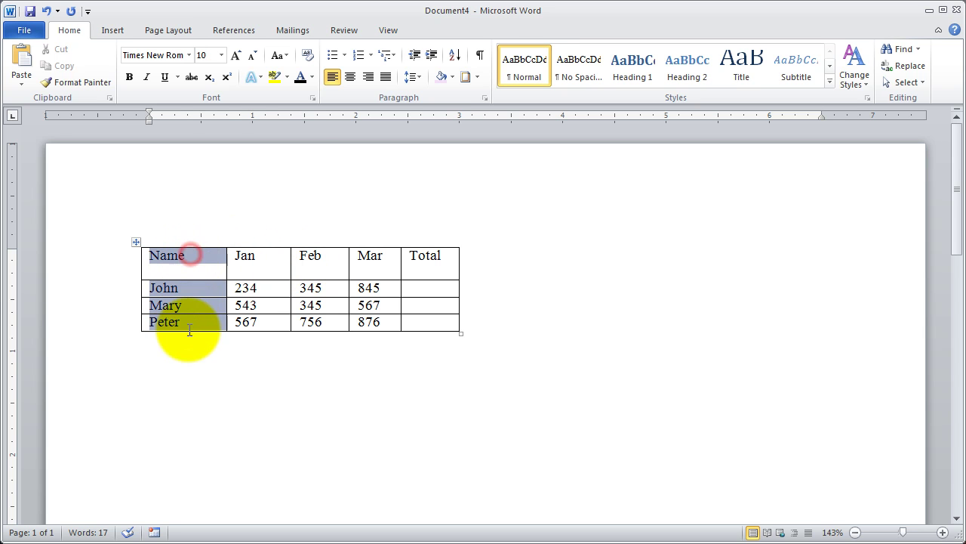
{"action": "left_click_drag", "start_coordinate": [257, 256], "coordinate": [261, 322]}
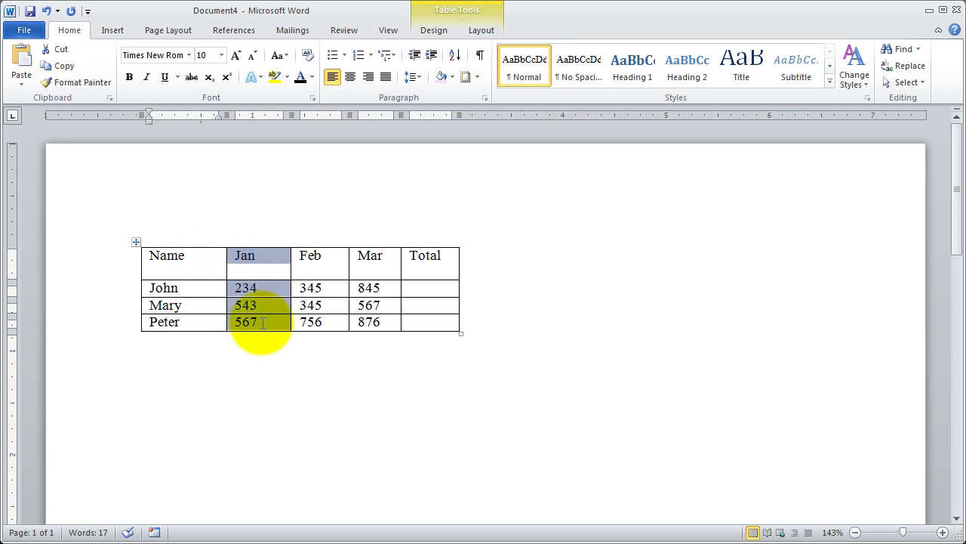
{"action": "left_click", "coordinate": [167, 255]}
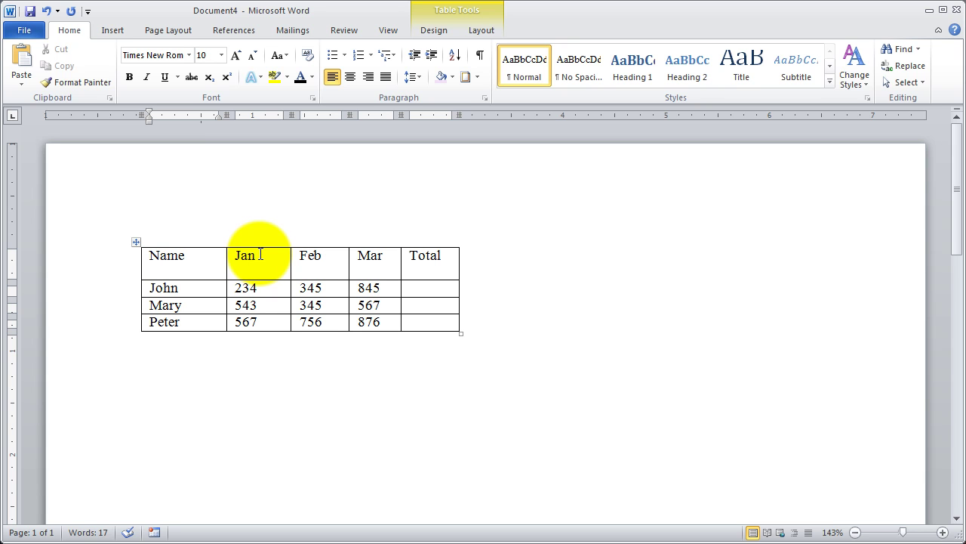
Step: Insert a column left of Jan and type its Last Name header
{"action": "right_click", "coordinate": [260, 255]}
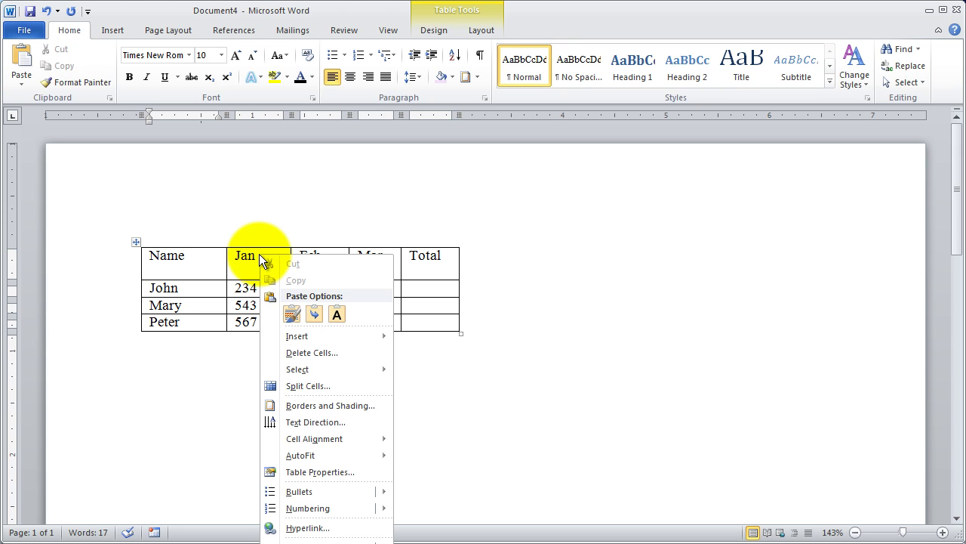
{"action": "mouse_move", "coordinate": [317, 337]}
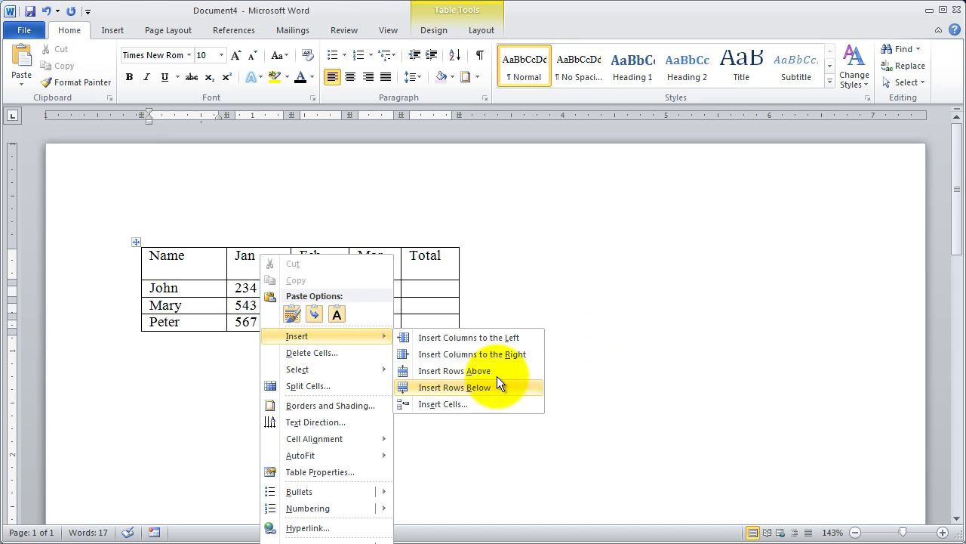
{"action": "left_click", "coordinate": [452, 336]}
{"action": "left_click", "coordinate": [563, 347]}
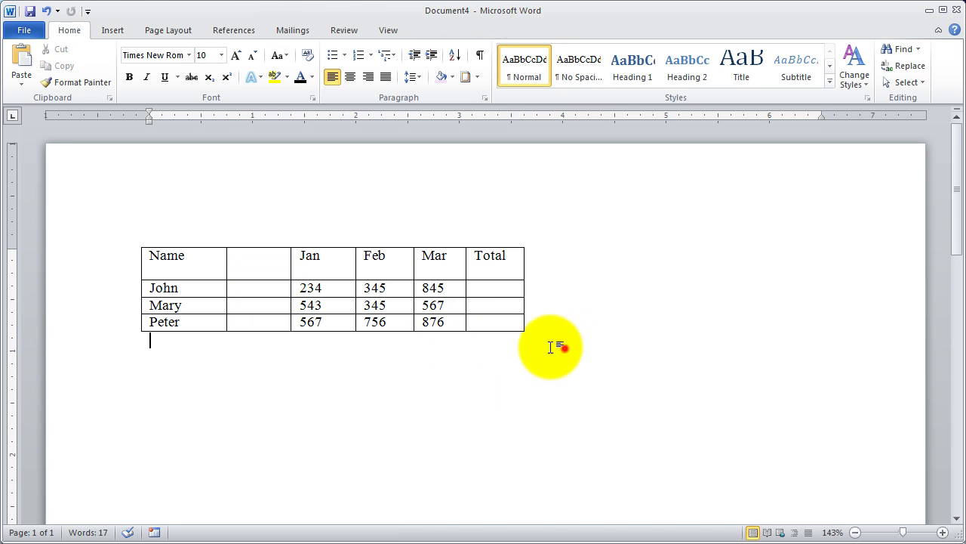
{"action": "left_click", "coordinate": [261, 262]}
{"action": "type", "text": "Last Name"}
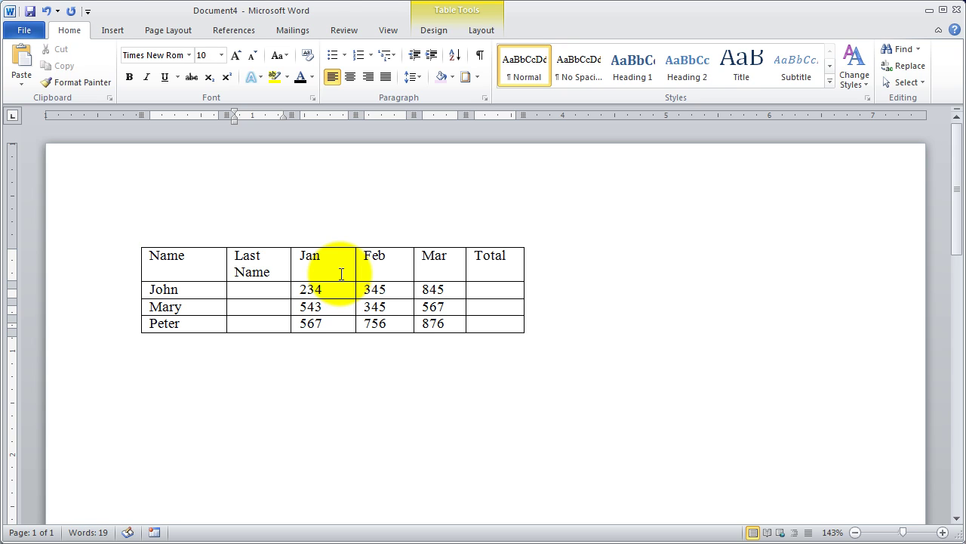
Step: Rename the Name header to 'First Name' and widen the Last Name column
{"action": "left_click", "coordinate": [190, 257]}
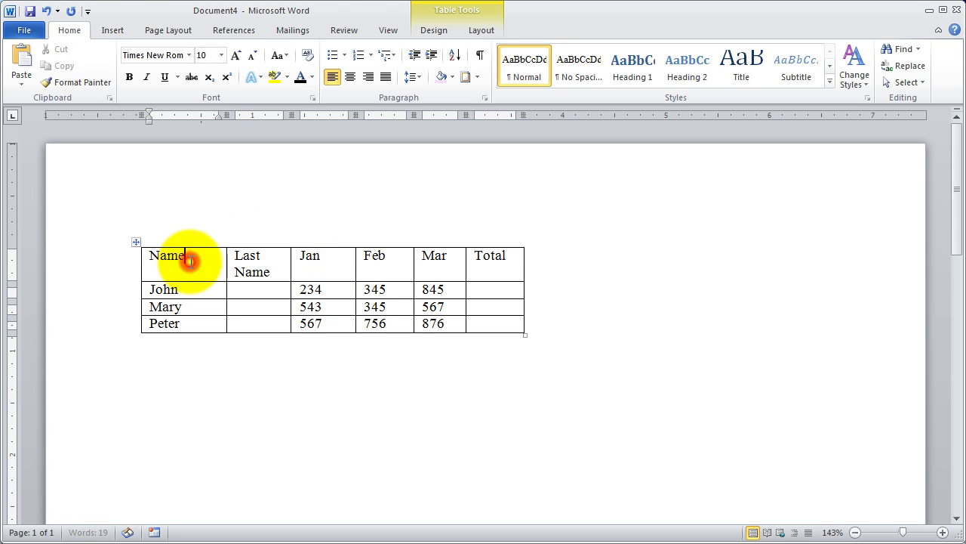
{"action": "left_click", "coordinate": [144, 254]}
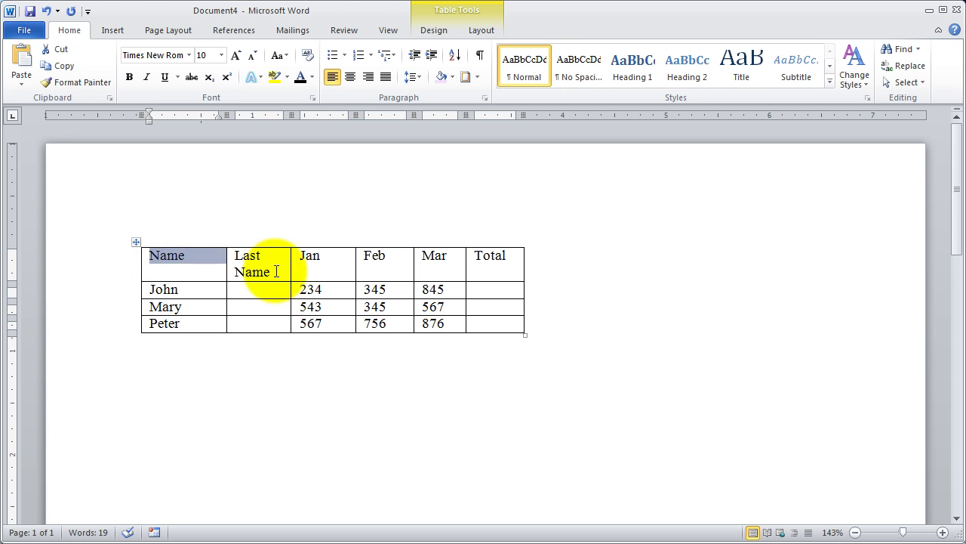
{"action": "type", "text": "First"}
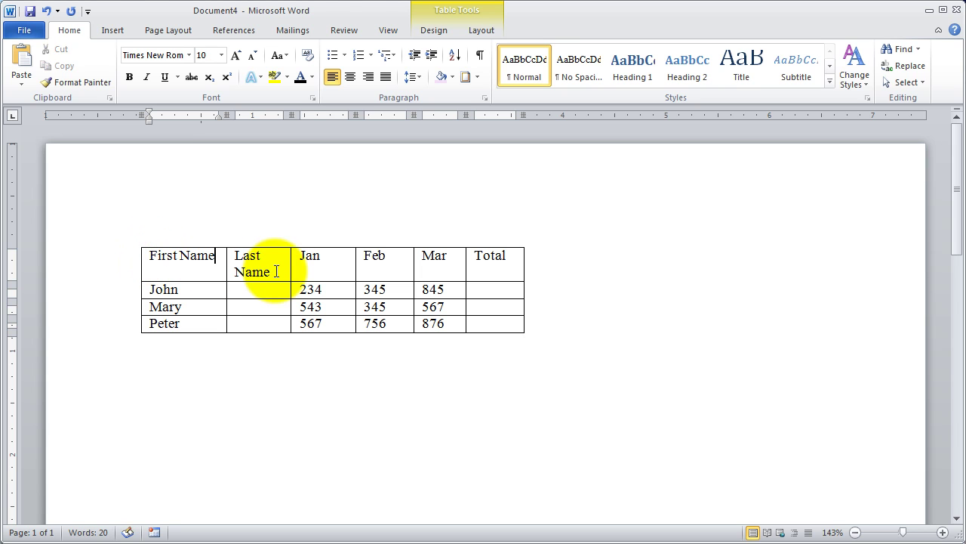
{"action": "left_click_drag", "start_coordinate": [289, 271], "coordinate": [317, 273]}
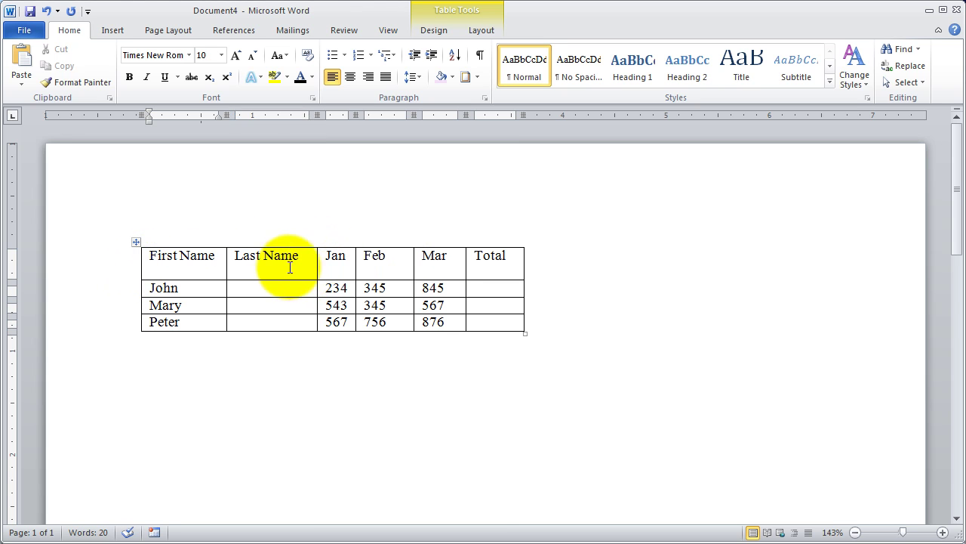
{"action": "left_click", "coordinate": [255, 278]}
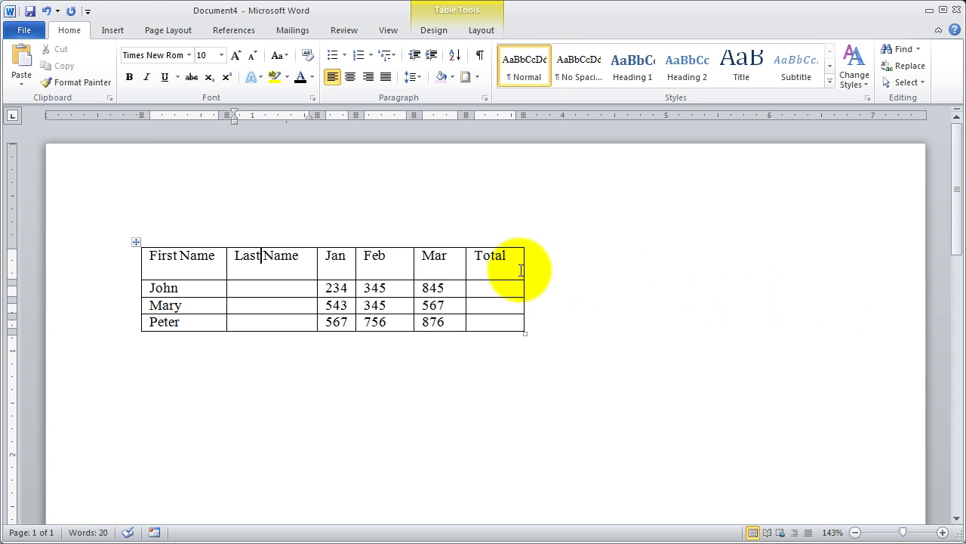
Step: Rebalance the Total, Mar, Feb, Jan and Last Name column widths
{"action": "left_click_drag", "start_coordinate": [524, 265], "coordinate": [615, 266]}
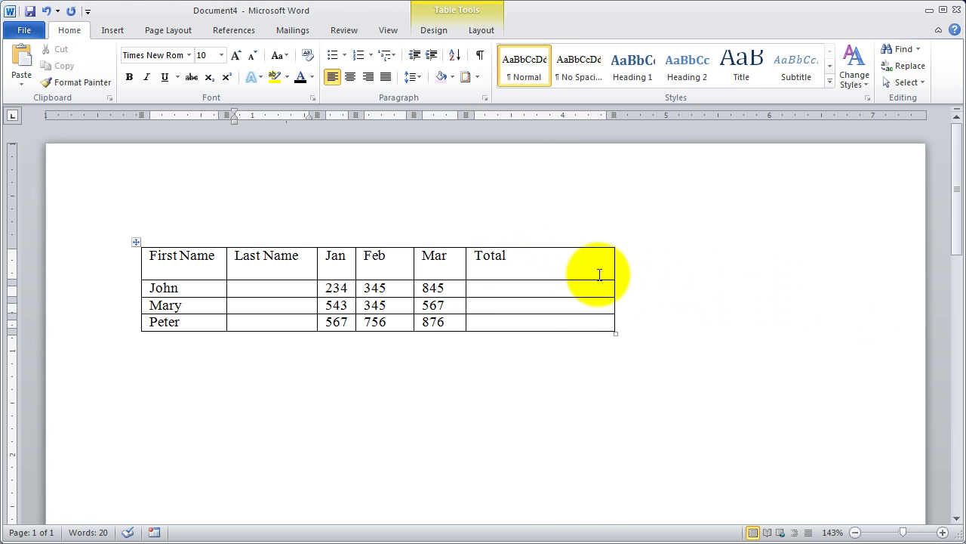
{"action": "mouse_move", "coordinate": [616, 265]}
{"action": "left_mouse_down"}
{"action": "mouse_move", "coordinate": [556, 265]}
{"action": "mouse_move", "coordinate": [570, 263]}
{"action": "left_mouse_up"}
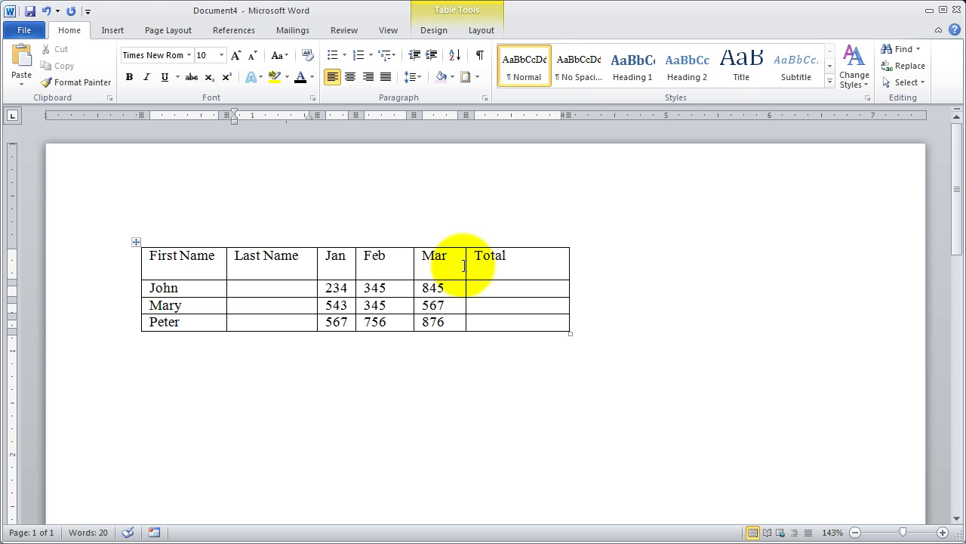
{"action": "mouse_move", "coordinate": [465, 265]}
{"action": "left_mouse_down"}
{"action": "mouse_move", "coordinate": [517, 266]}
{"action": "mouse_move", "coordinate": [504, 266]}
{"action": "left_mouse_up"}
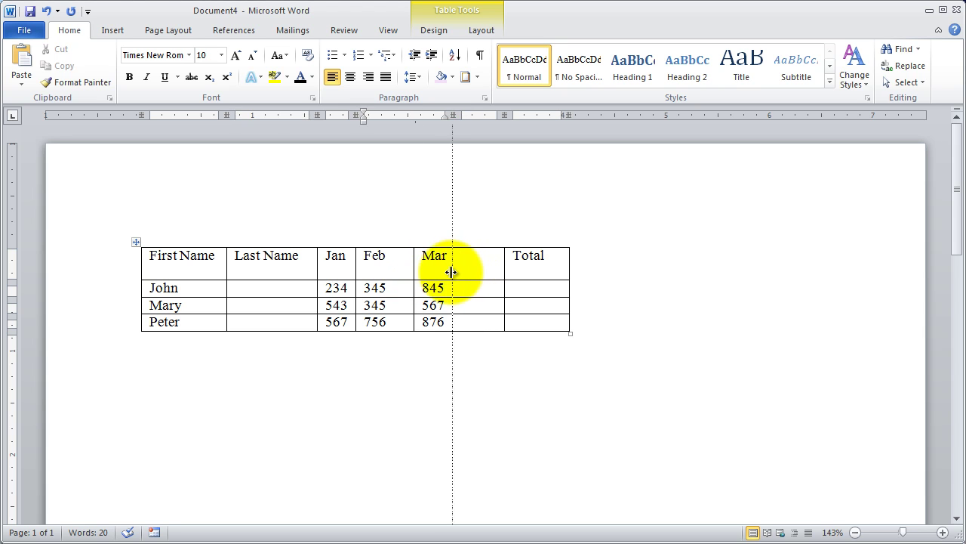
{"action": "left_click_drag", "start_coordinate": [414, 271], "coordinate": [452, 272]}
{"action": "left_click_drag", "start_coordinate": [356, 271], "coordinate": [401, 268]}
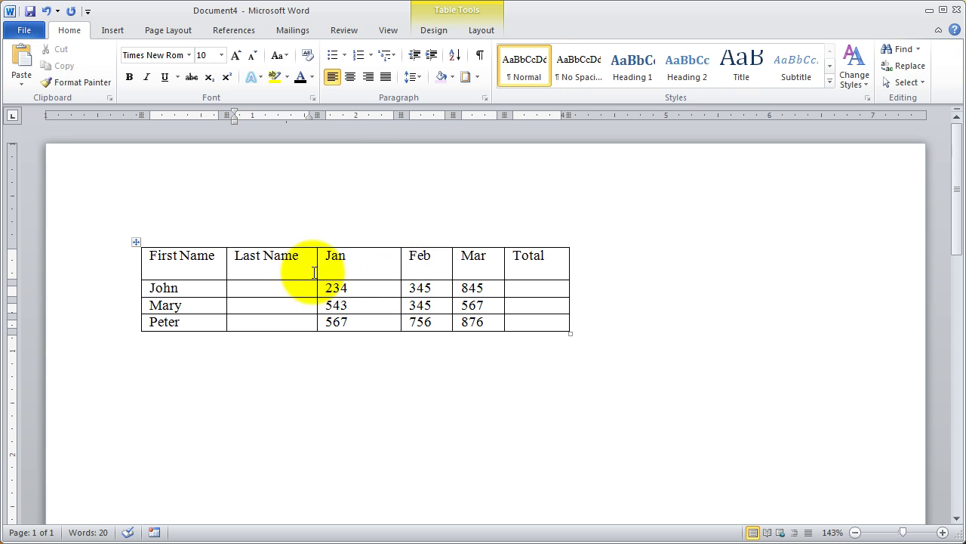
{"action": "left_click_drag", "start_coordinate": [317, 269], "coordinate": [355, 269]}
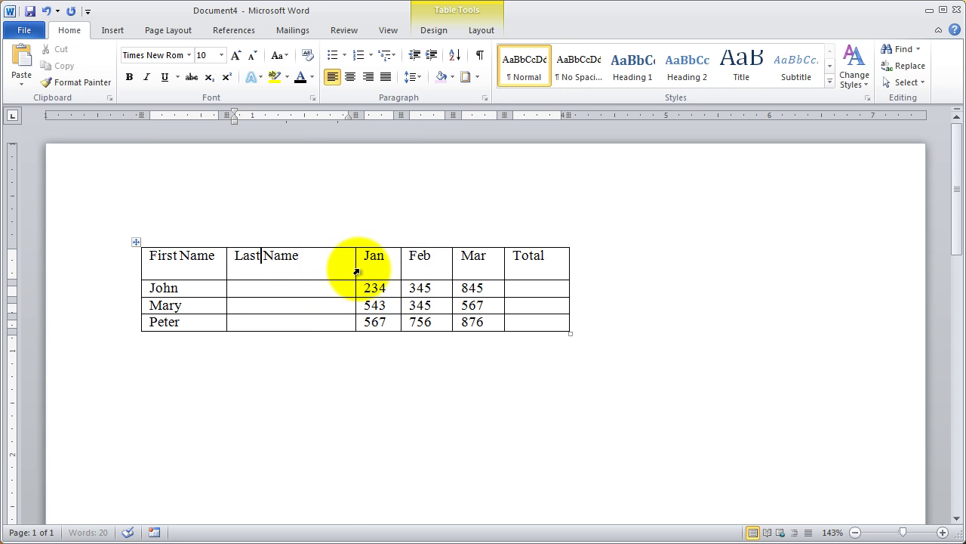
{"action": "left_click", "coordinate": [265, 286]}
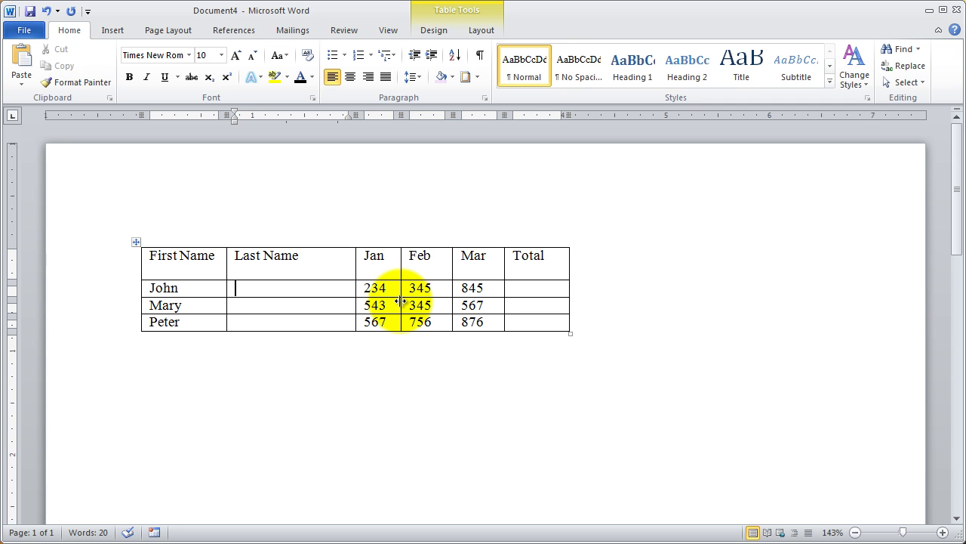
Step: Type the last names Martin, Jones and Smith beside John, Mary and Peter
{"action": "type", "text": "J"}
{"action": "key", "text": "BackSpace"}
{"action": "type", "text": "Mar"}
{"action": "key", "text": "BackSpace"}
{"action": "key", "text": "Down"}
{"action": "type", "text": "Jones"}
{"action": "key", "text": "Down"}
{"action": "type", "text": "Sm"}
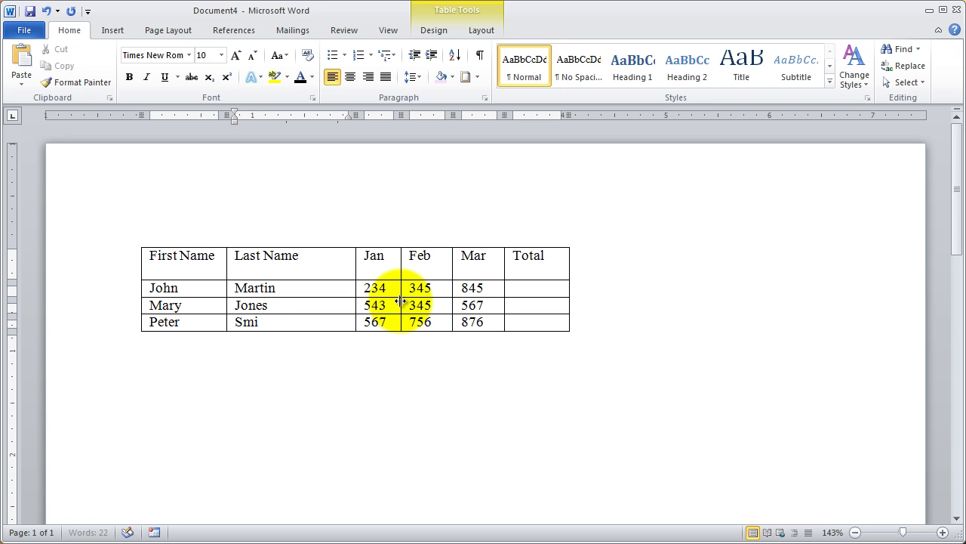
{"action": "left_click", "coordinate": [398, 221]}
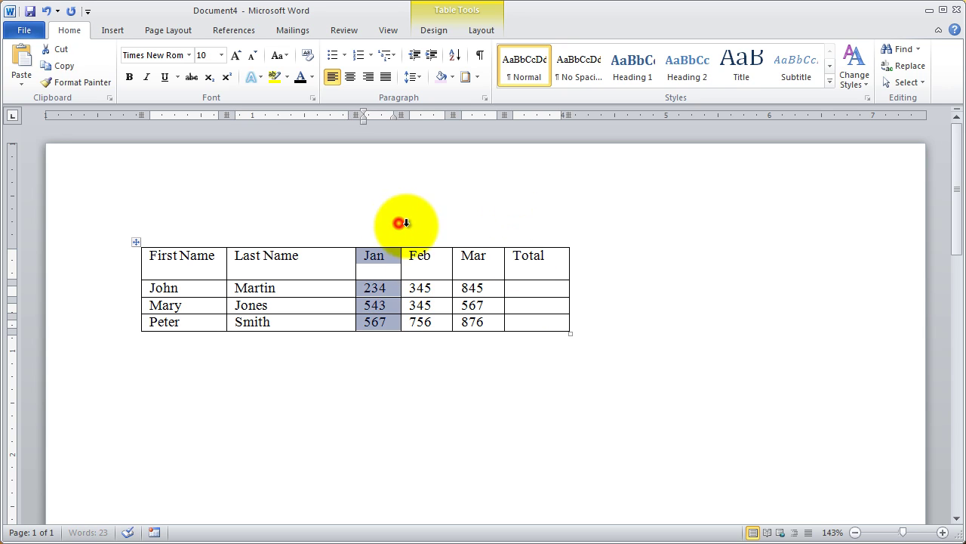
{"action": "left_click", "coordinate": [539, 363]}
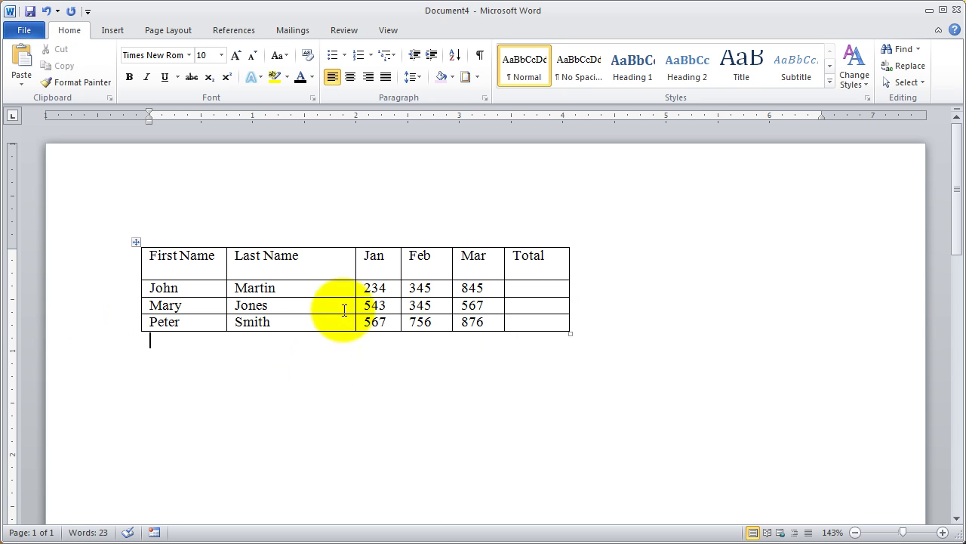
Step: Insert a blank row above Mary's row
{"action": "right_click", "coordinate": [313, 304]}
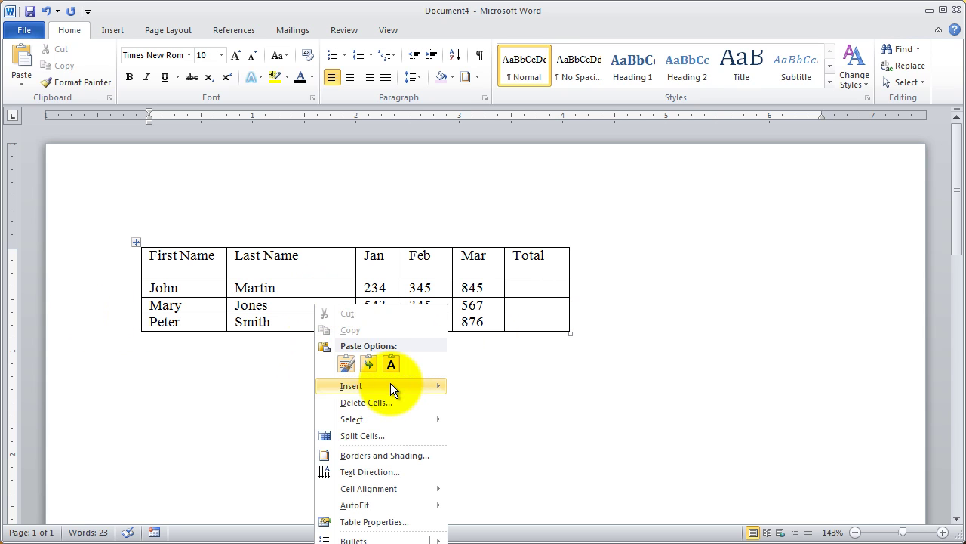
{"action": "mouse_move", "coordinate": [358, 386]}
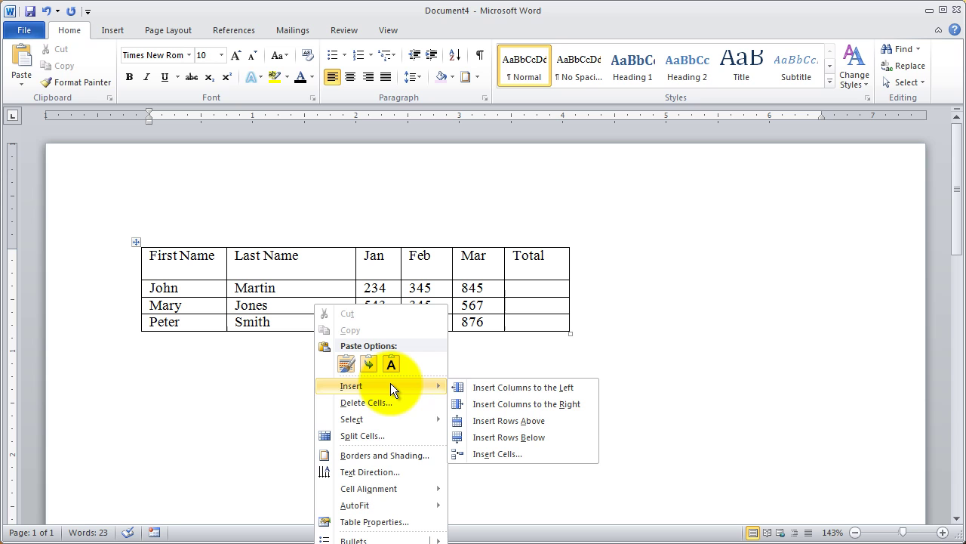
{"action": "left_click", "coordinate": [541, 420]}
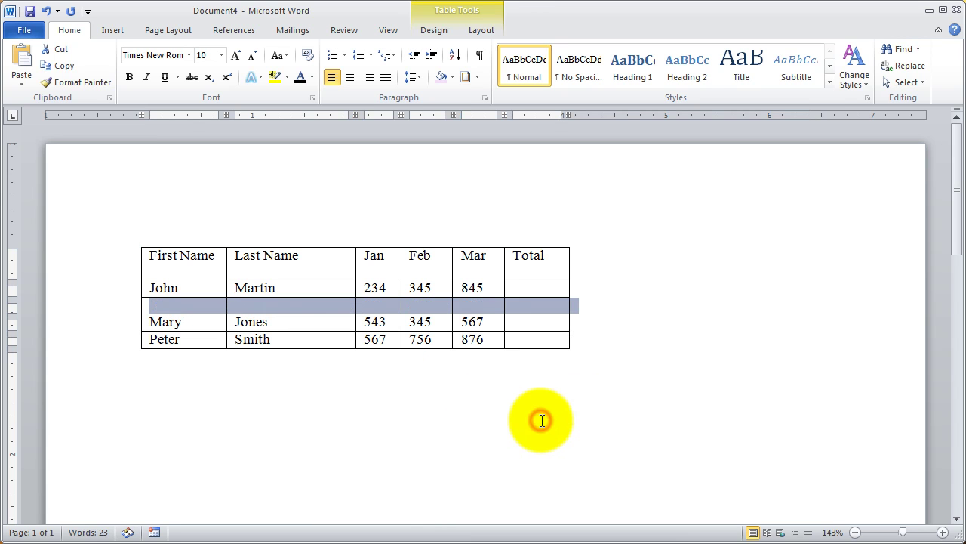
{"action": "left_click", "coordinate": [185, 312]}
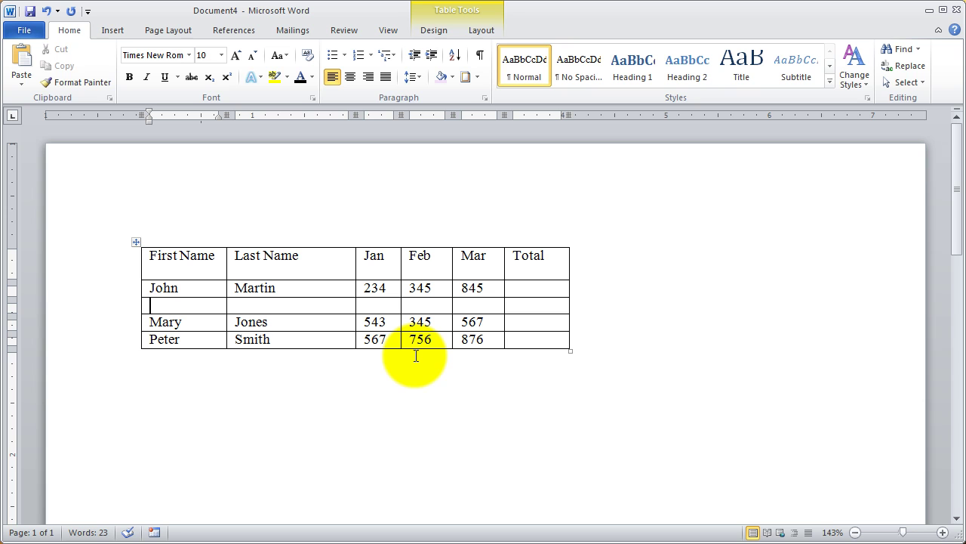
{"action": "type", "text": "Timothy"}
{"action": "key", "text": "Tab"}
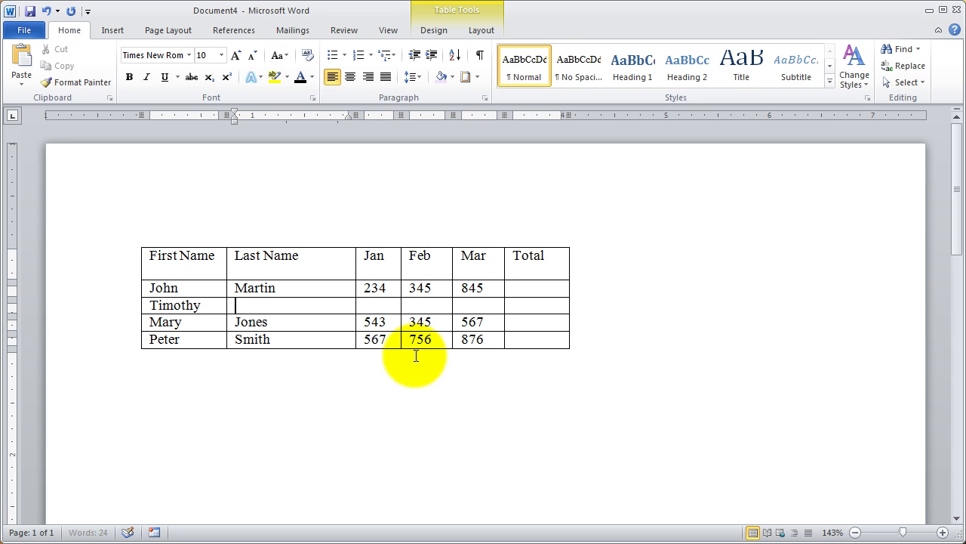
{"action": "type", "text": "Meyer"}
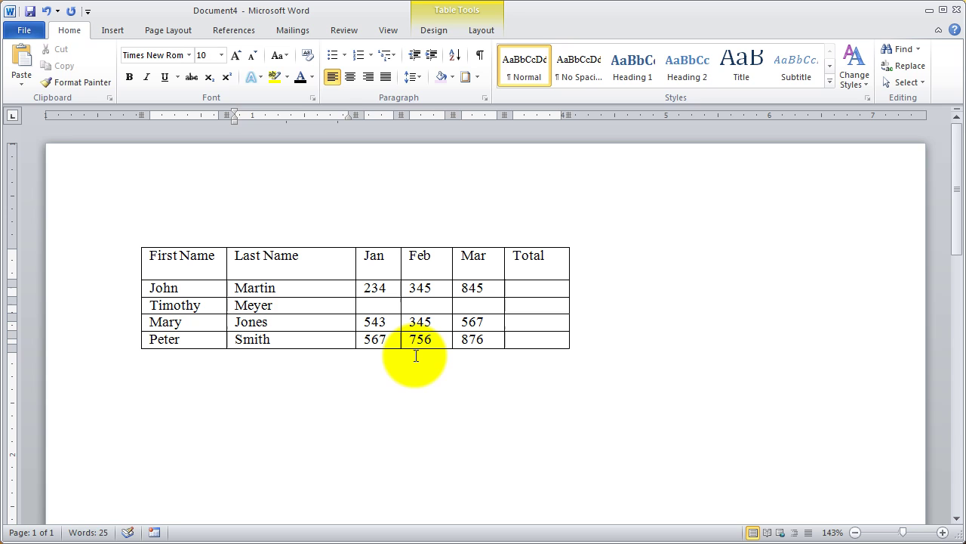
{"action": "key", "text": "Tab"}
{"action": "type", "text": "388"}
{"action": "key", "text": "Tab"}
{"action": "type", "text": "98"}
{"action": "key", "text": "Tab"}
{"action": "type", "text": "687"}
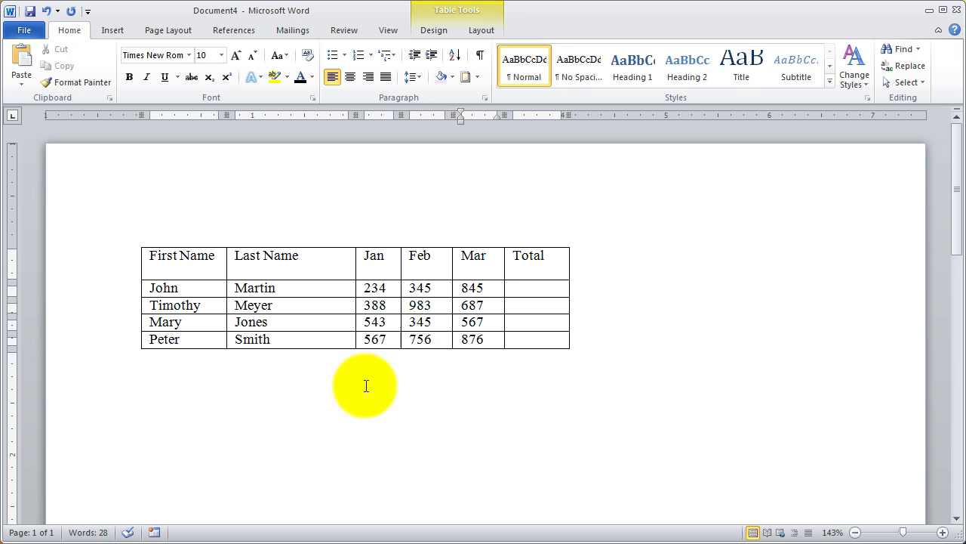
{"action": "left_click", "coordinate": [222, 425]}
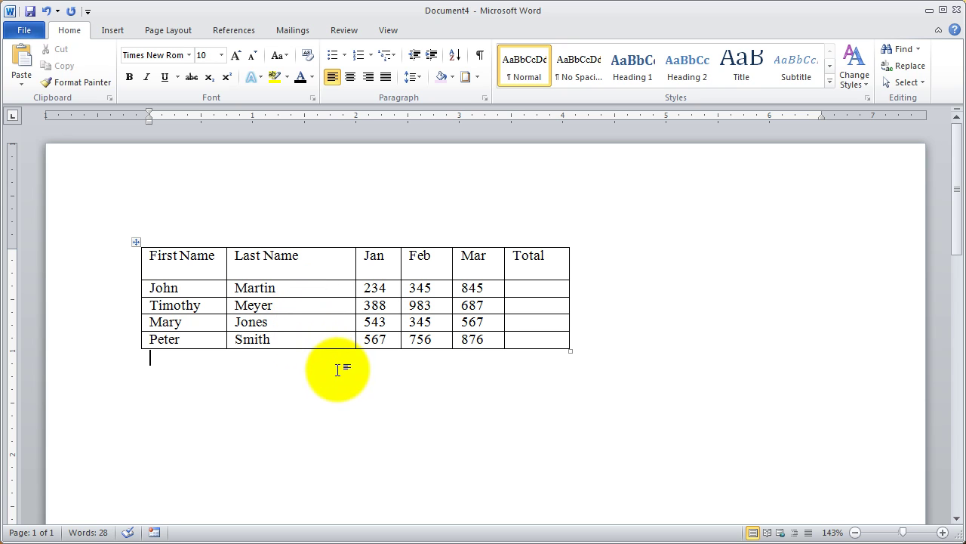
Step: Shift the Last Name/Jan, Jan/Feb and Feb/Mar borders left to narrow Last Name
{"action": "left_click_drag", "start_coordinate": [355, 269], "coordinate": [330, 268]}
{"action": "left_click_drag", "start_coordinate": [400, 266], "coordinate": [388, 268]}
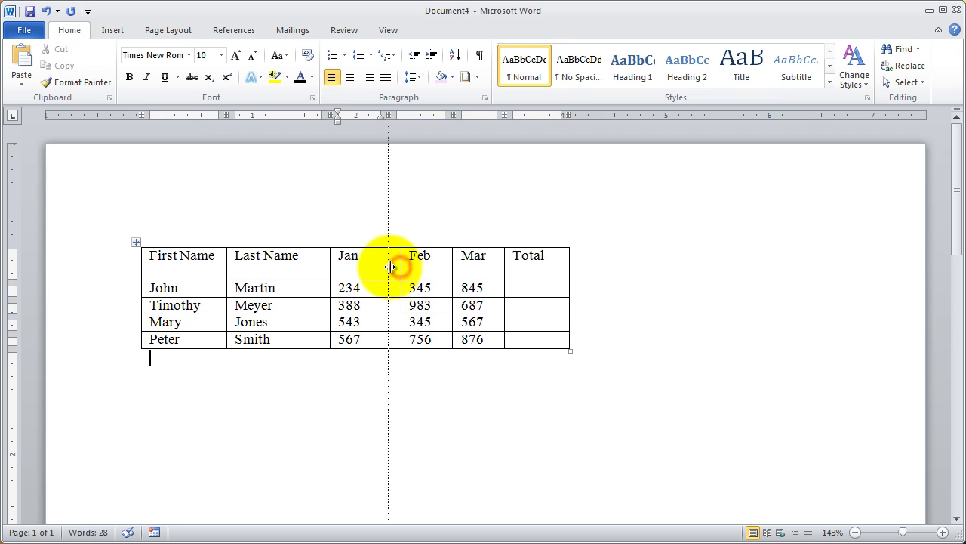
{"action": "left_click_drag", "start_coordinate": [450, 265], "coordinate": [446, 267]}
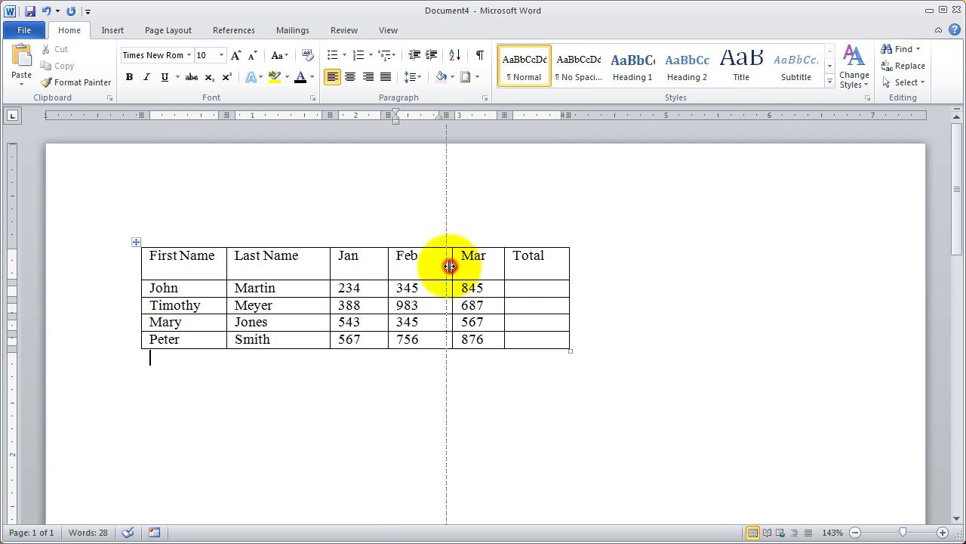